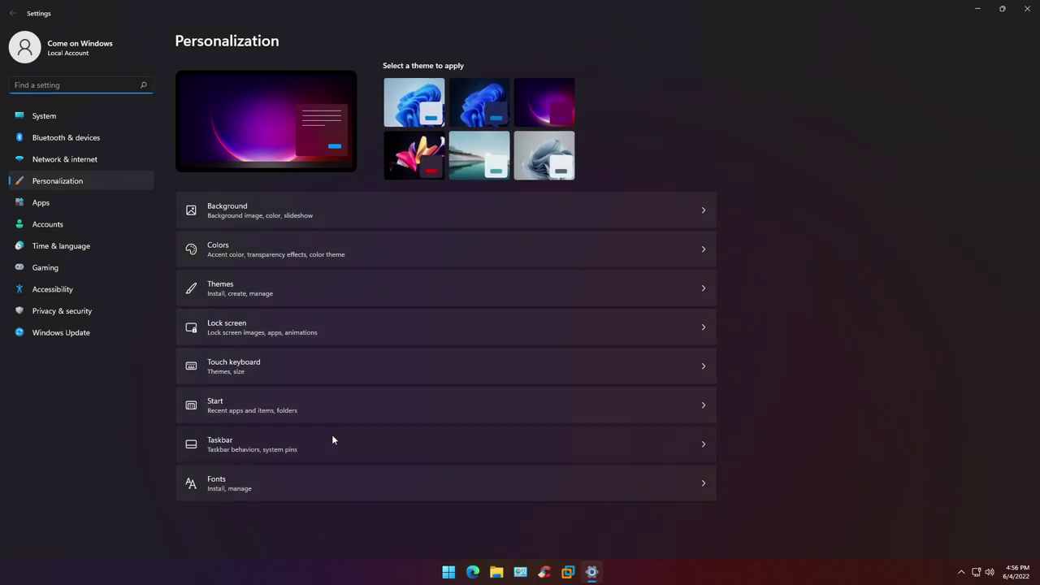
- Set the taskbar alignment to Left in the taskbar behaviors of the Personalization settings
left_click(332, 439)
left_click(383, 396)
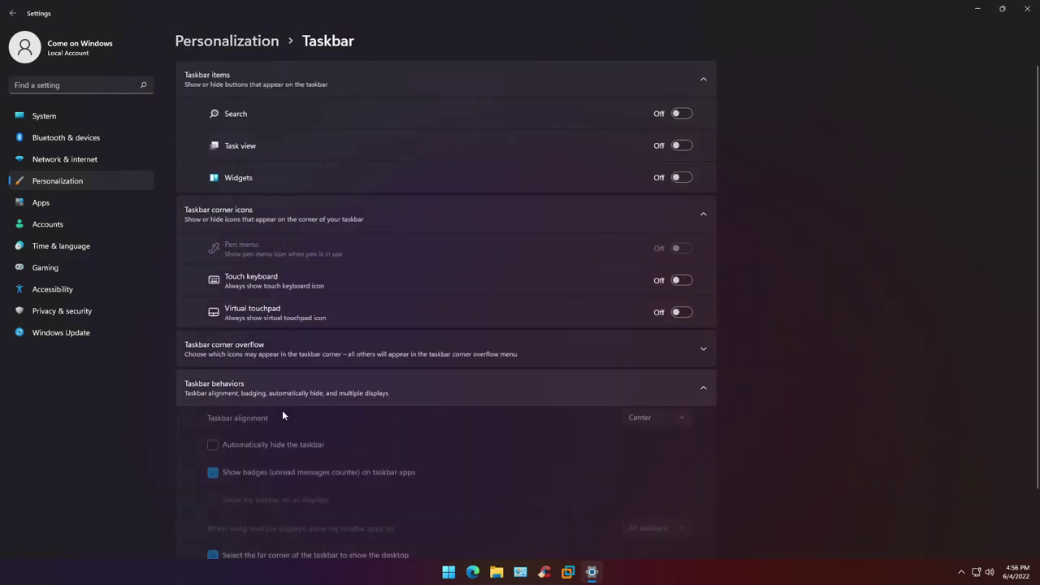
scroll(409, 426, "down", 2)
left_click(638, 348)
left_click(639, 329)
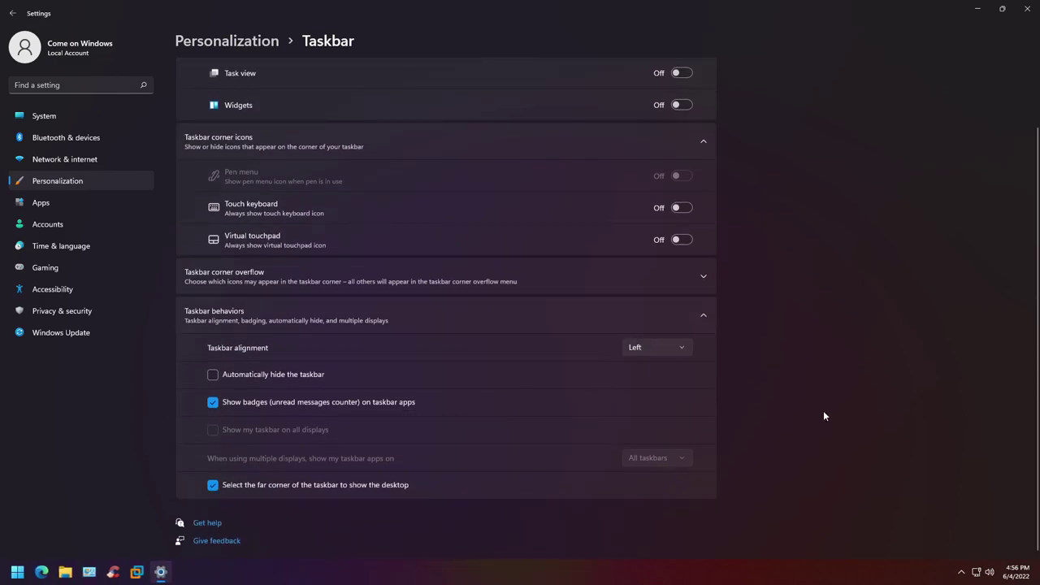
- Return the taskbar alignment to Center and close Settings
left_click(658, 348)
left_click(642, 367)
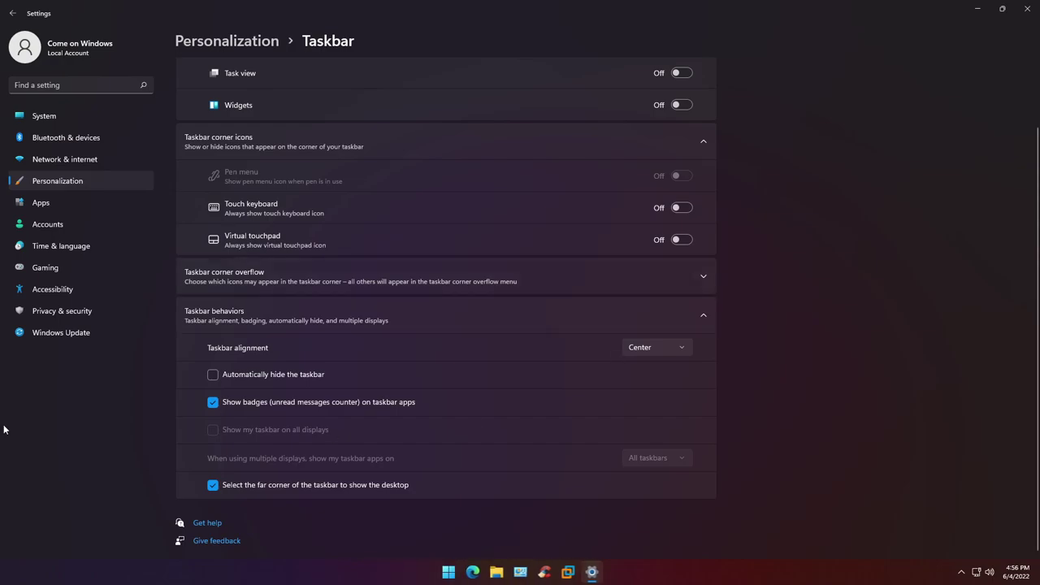
left_click(1027, 8)
- Copy the link from the text file "Windows 10 taskbar for Windows 11" in Documents, and close the file and folder
left_click(508, 572)
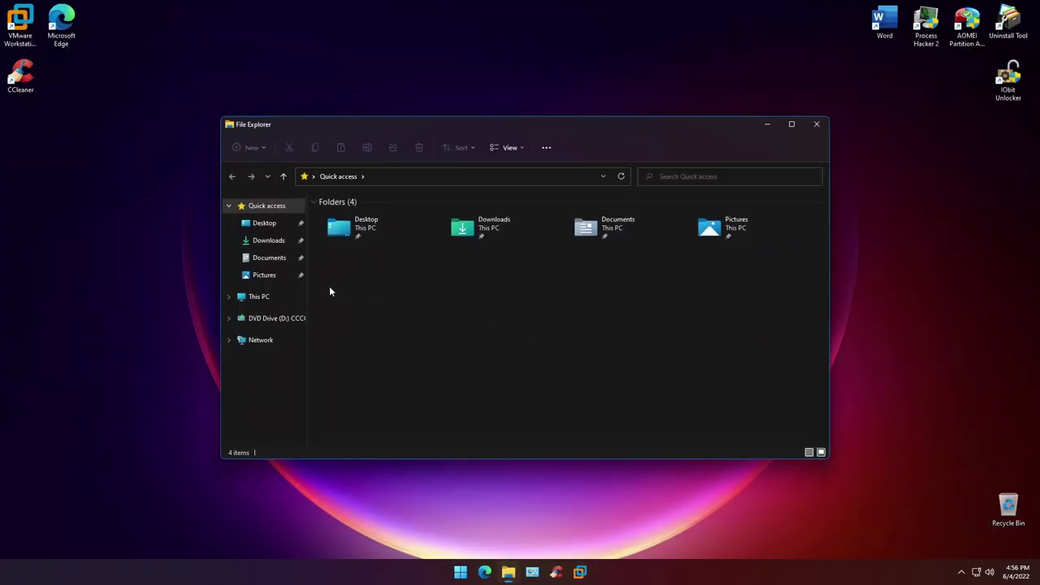
left_click(276, 257)
double_click(372, 218)
left_click_drag(302, 146, 115, 150)
right_click(128, 150)
left_click(143, 185)
left_click(875, 121)
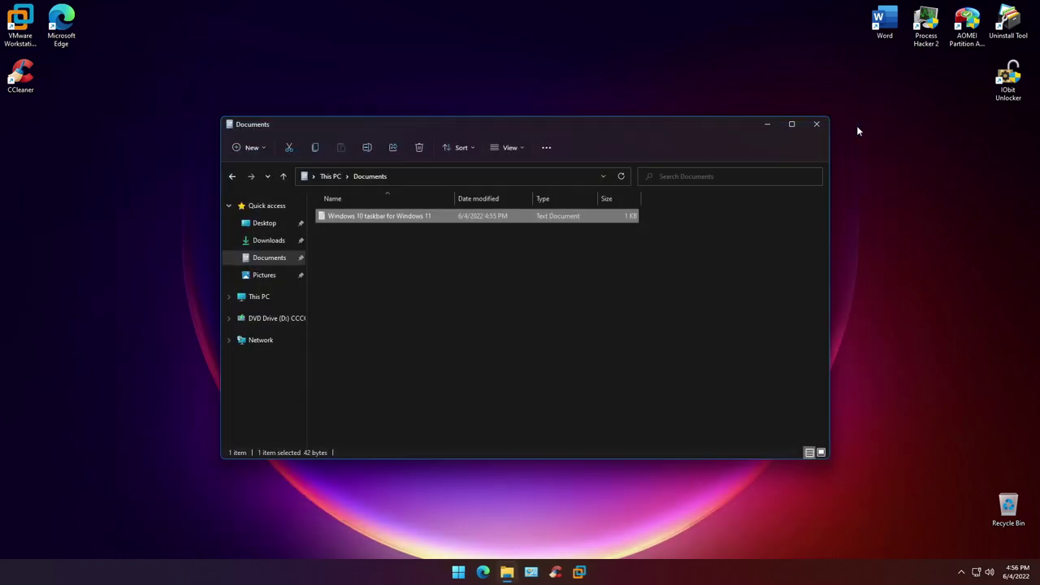
left_click(827, 125)
- Switch to Microsoft Edge and load the copied link, github.com/valinet/ExplorerPatcher
left_click(485, 572)
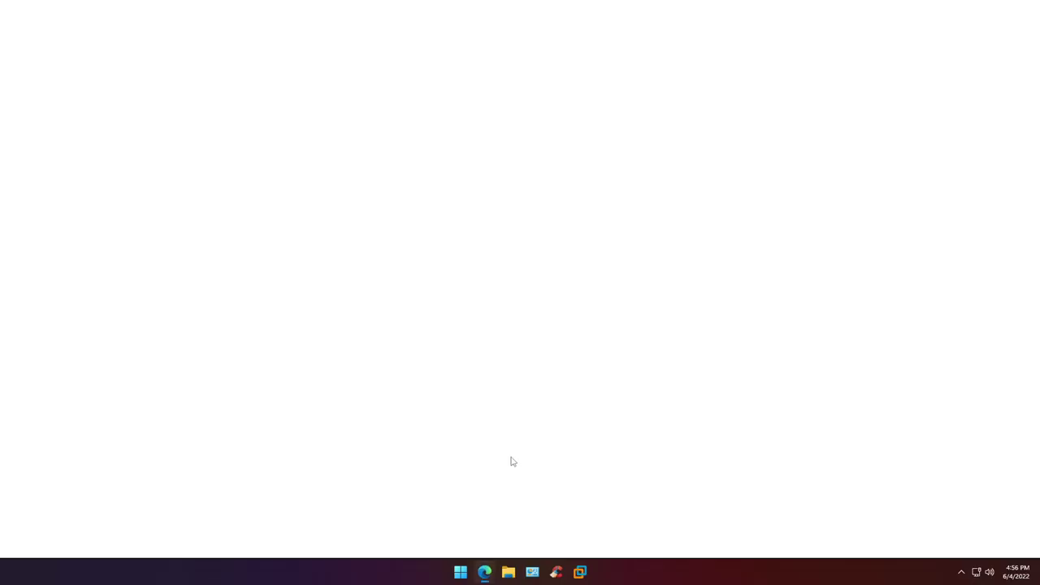
key("ctrl+v")
key("Return")
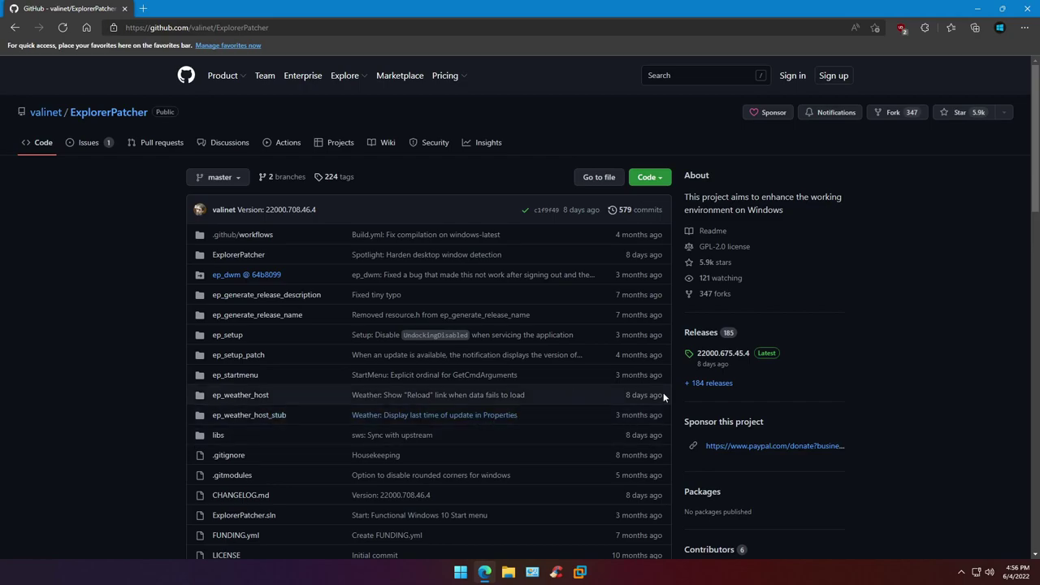
- Download ep_setup.exe from the latest release, 22000.675.45.4, and run it to install ExplorerPatcher
left_click(722, 354)
scroll(375, 364, "down", 5)
left_click(242, 411)
left_click(876, 92)
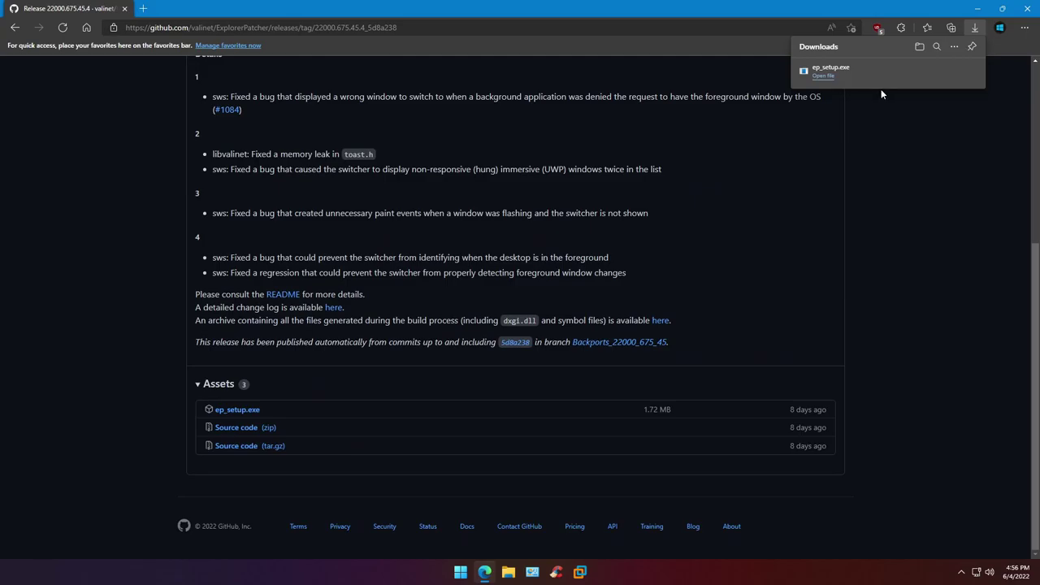
left_click(829, 78)
left_click(490, 380)
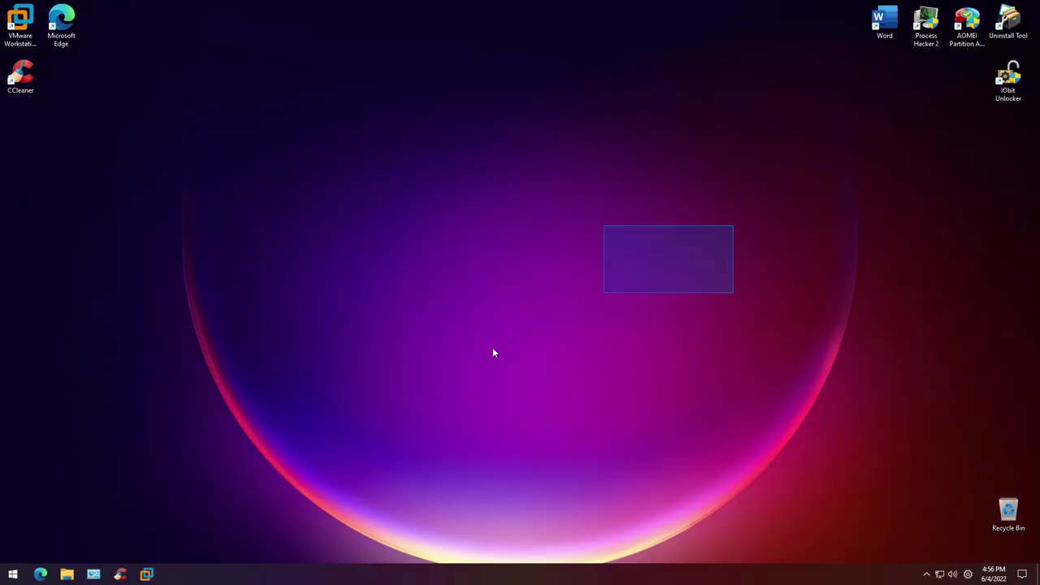
- Check where the Start menu opens, and set the taskbar alignment to Left in the Personalization settings
key("super")
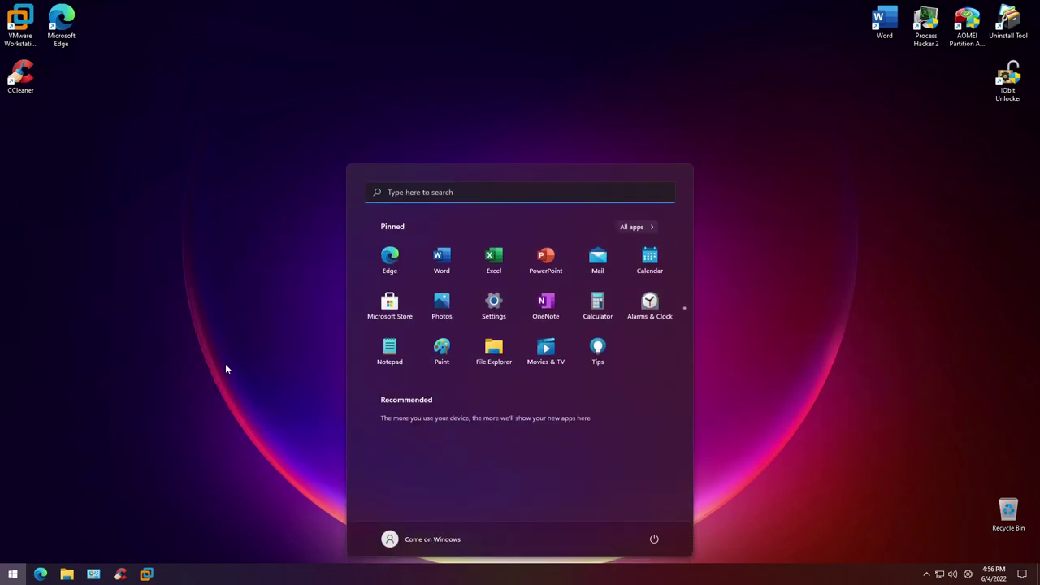
left_click(939, 177)
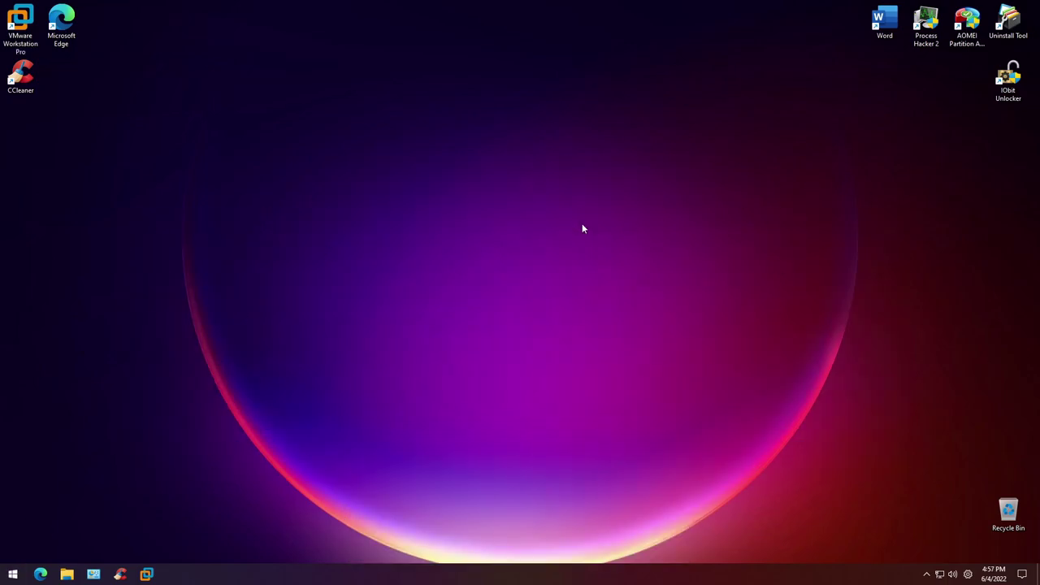
key("super+i")
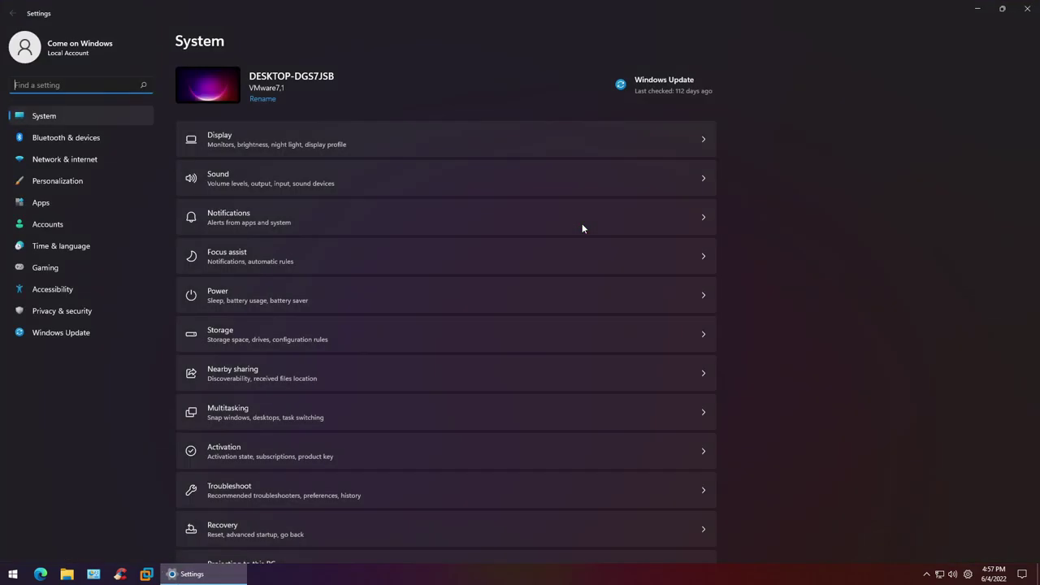
scroll(328, 251, "down", 3)
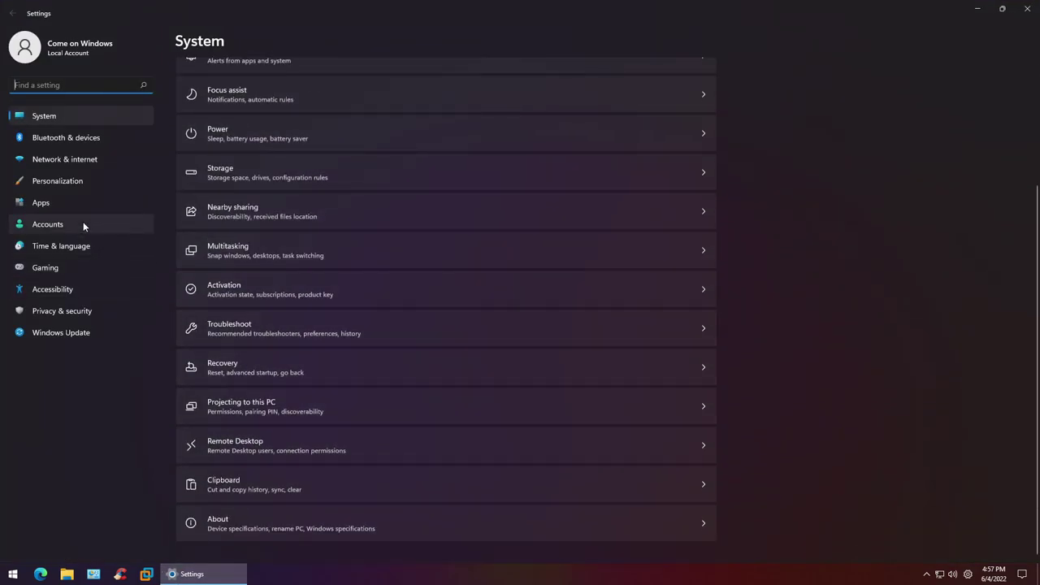
left_click(74, 182)
left_click(288, 450)
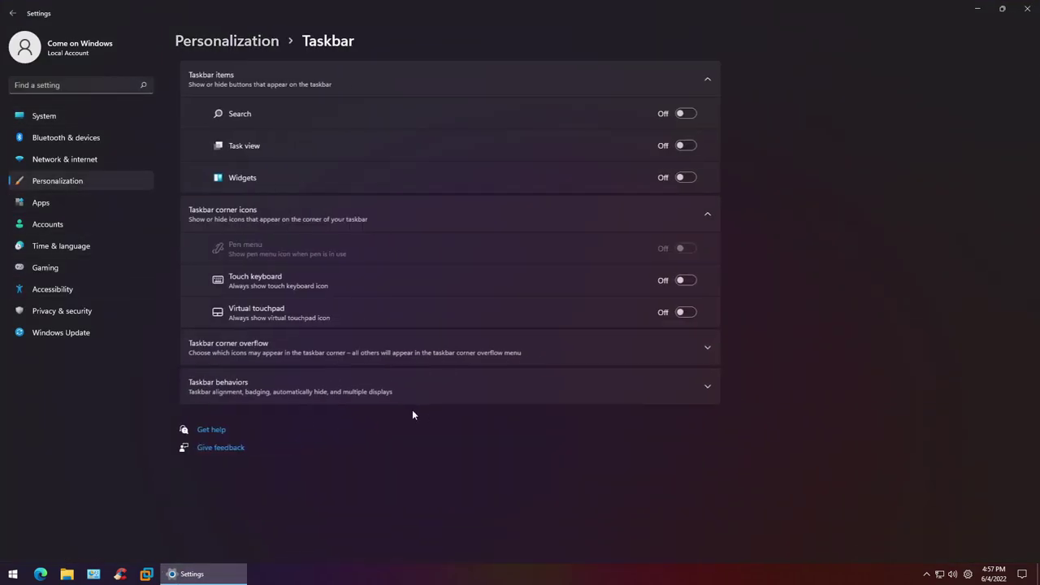
left_click(382, 387)
left_click(645, 420)
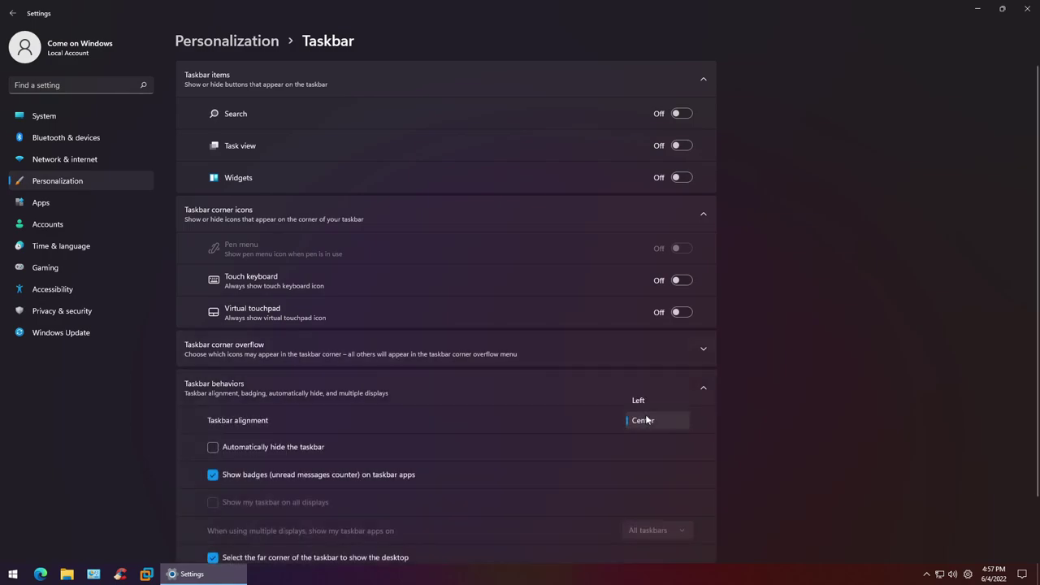
left_click(643, 401)
left_click(1027, 8)
- Open Properties (ExplorerPatcher) from the Start menu's full list of apps
left_click(13, 574)
left_click(538, 404)
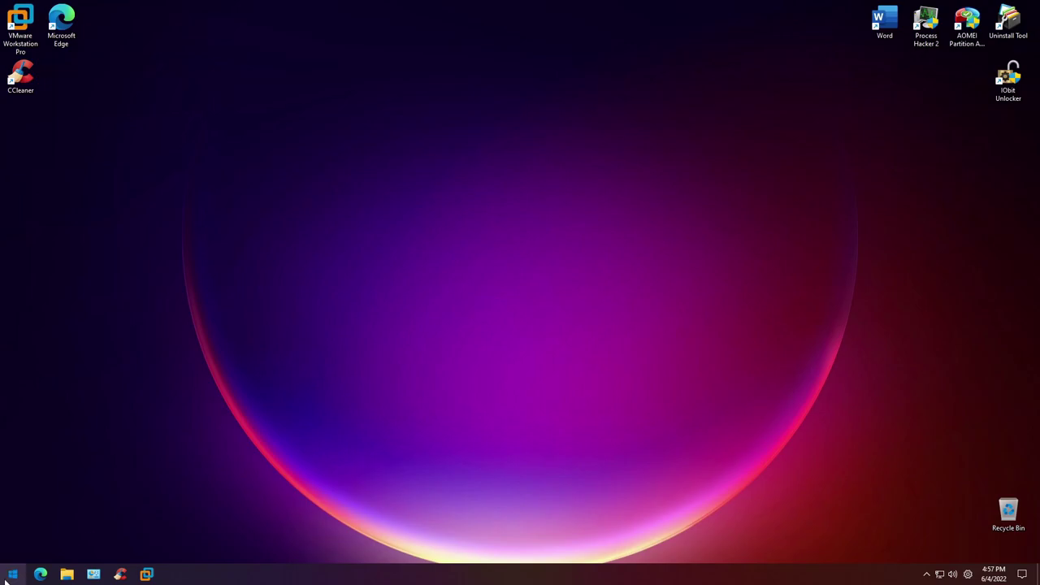
left_click(13, 574)
left_click(291, 227)
scroll(189, 370, "down", 15)
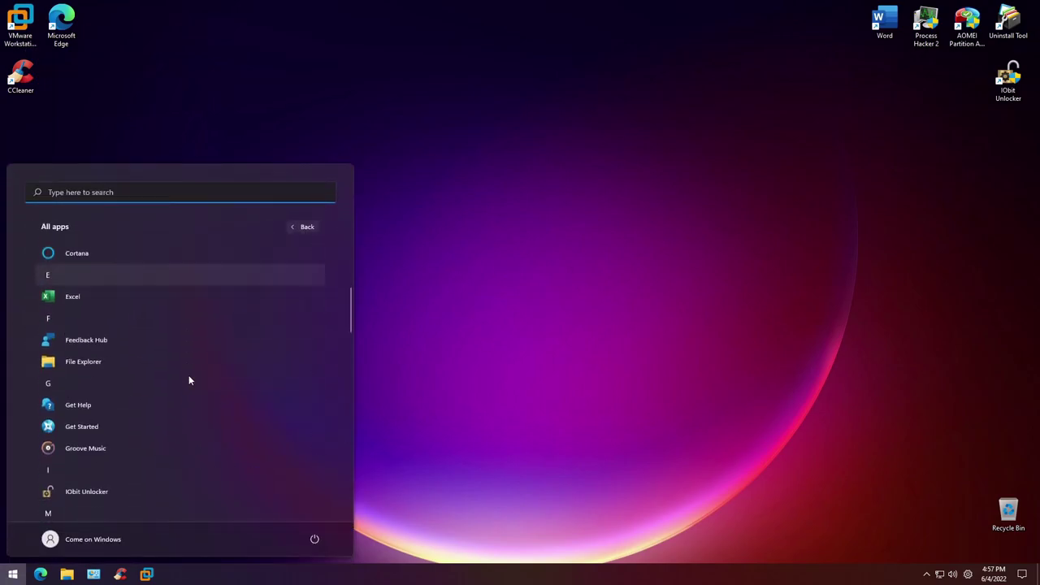
scroll(187, 390, "down", 5)
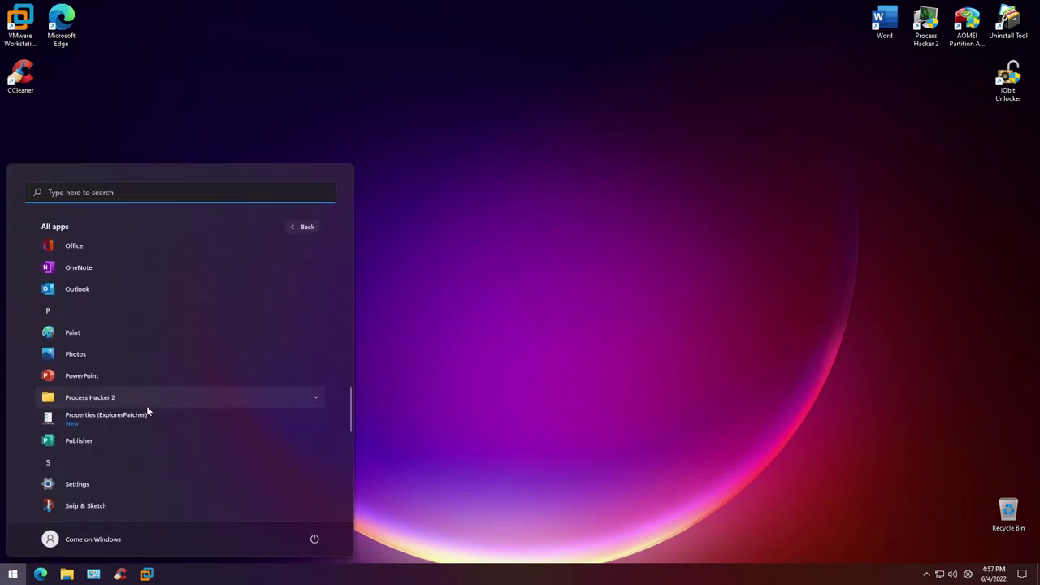
left_click(115, 416)
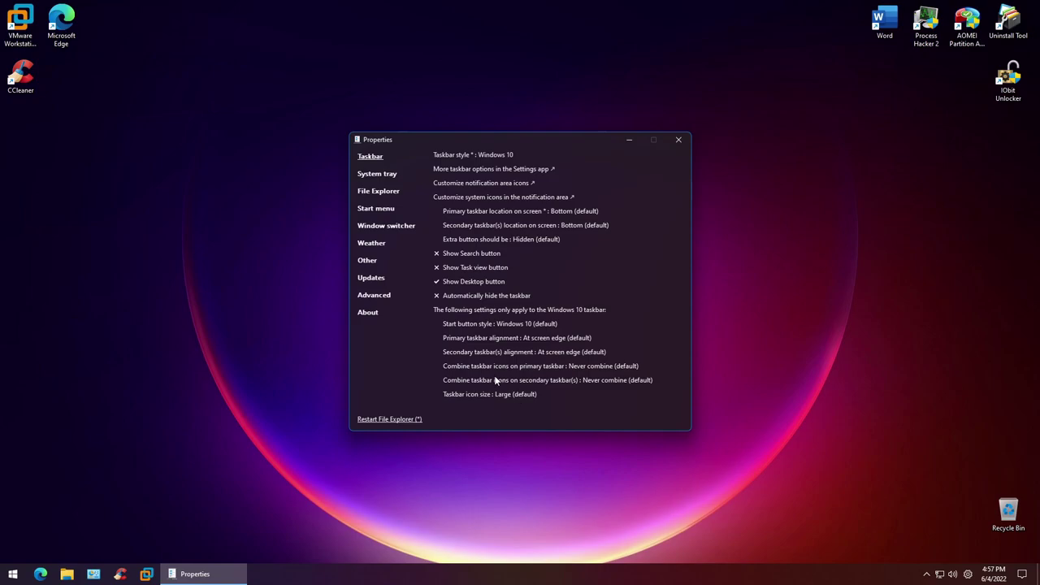
- Set the Start menu style to Windows 10 in the ExplorerPatcher properties
left_click(386, 211)
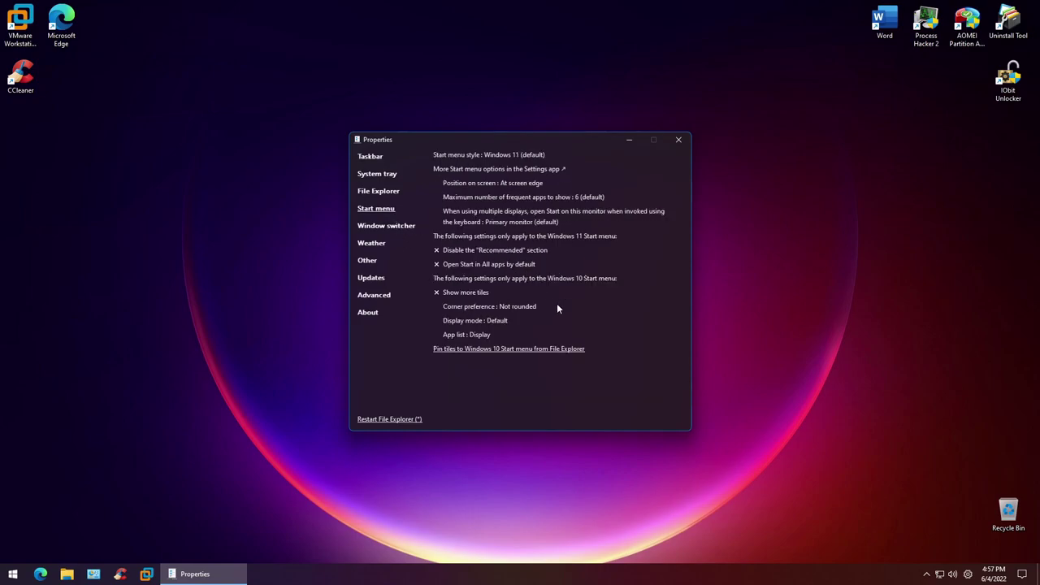
left_click(512, 156)
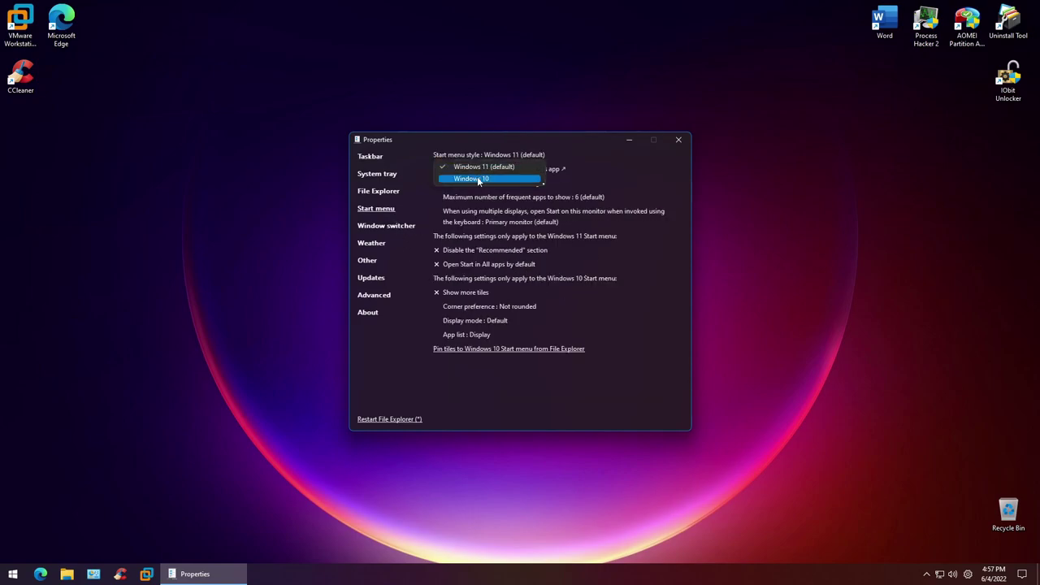
left_click(477, 176)
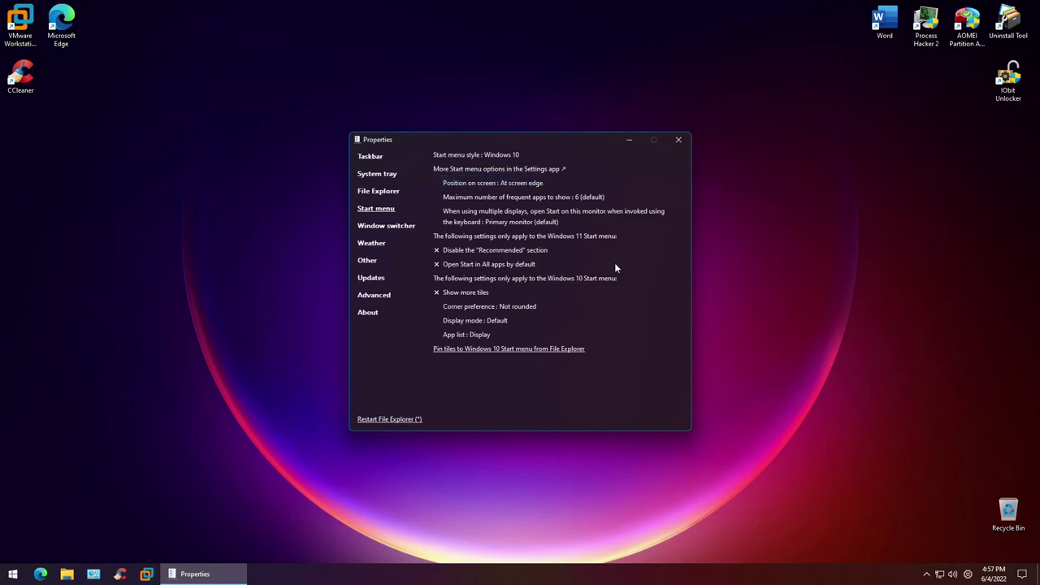
- Open the restyled Start menu, look through its app list, and return to the Properties window
key("super")
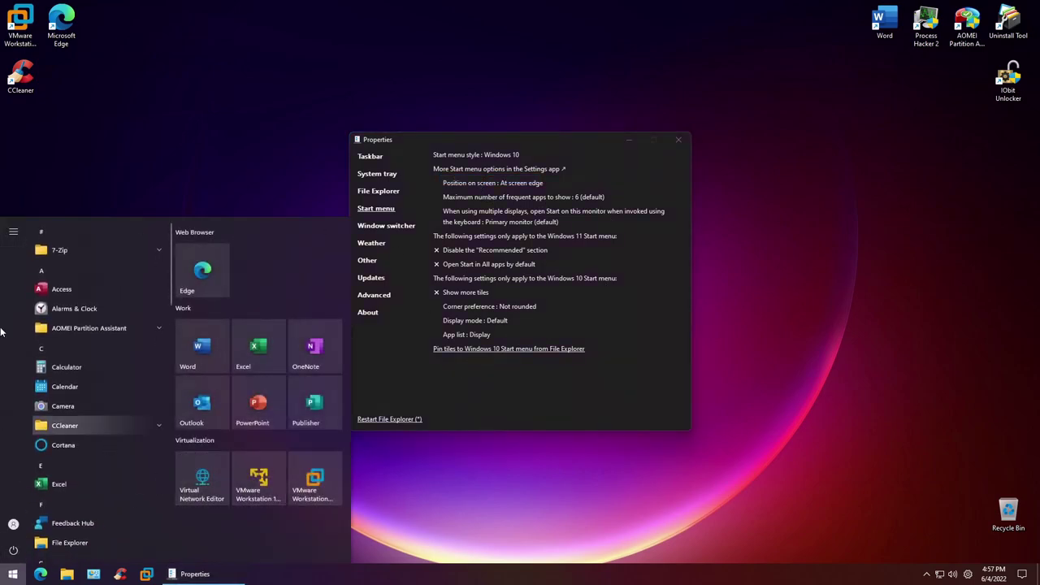
scroll(75, 317, "down", 10)
scroll(96, 329, "up", 15)
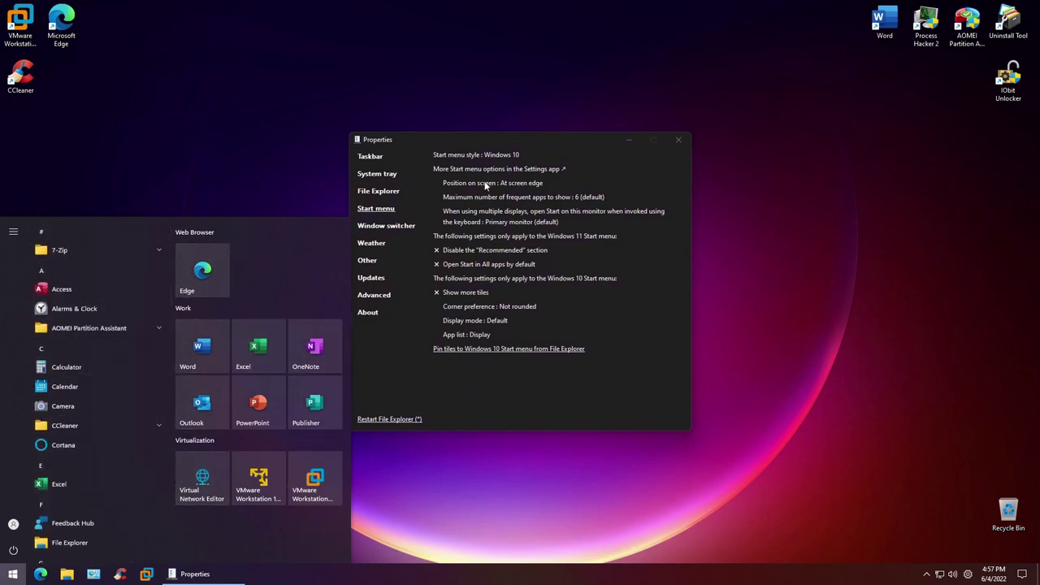
left_click(475, 142)
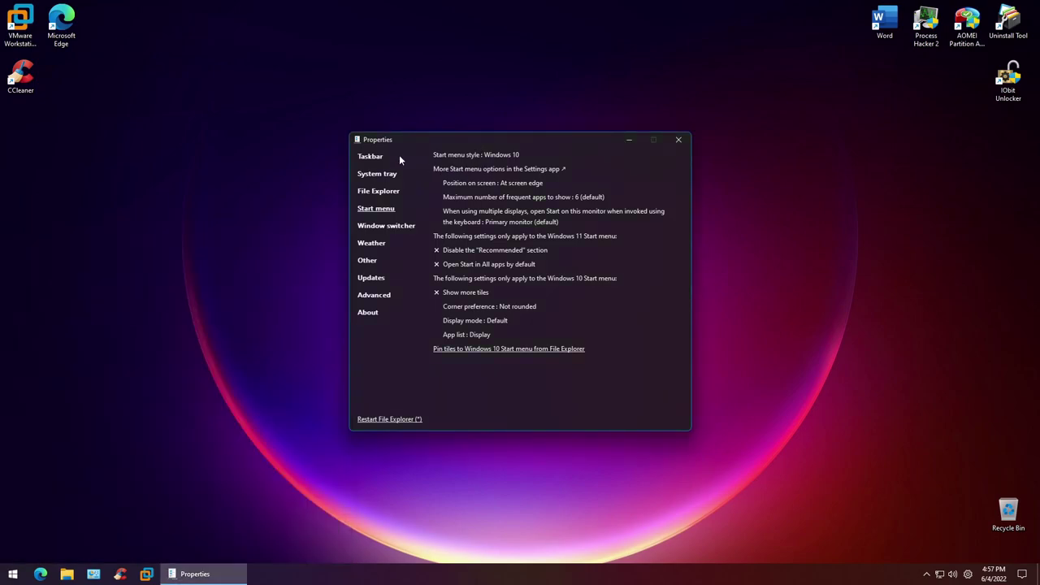
- Set the taskbar icon size to Small in the taskbar properties
left_click(374, 158)
left_click(518, 393)
left_click(510, 402)
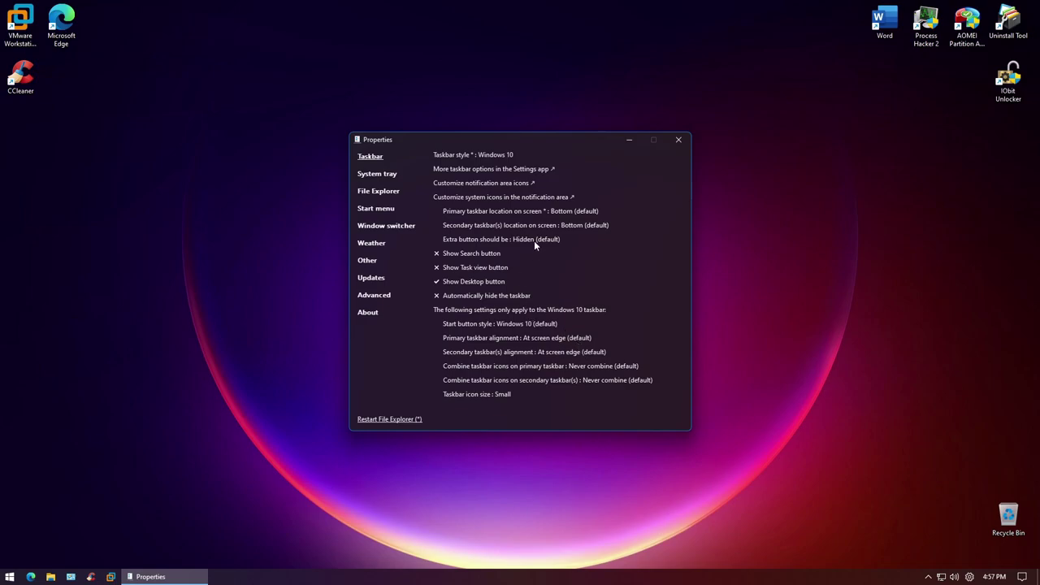
- Set the primary taskbar location to Top, applying it by restarting Windows Explorer through Task Manager, and recentre the Properties window
left_click(526, 211)
left_click(480, 234)
key("ctrl+shift+Escape")
scroll(482, 267, "down", 15)
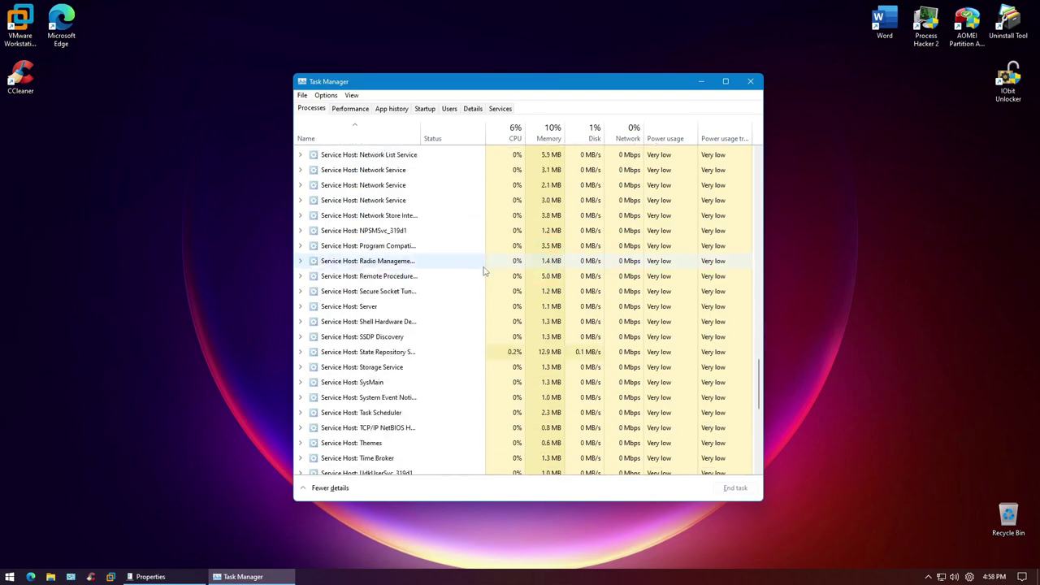
left_click(349, 391)
left_click(735, 487)
left_click(750, 82)
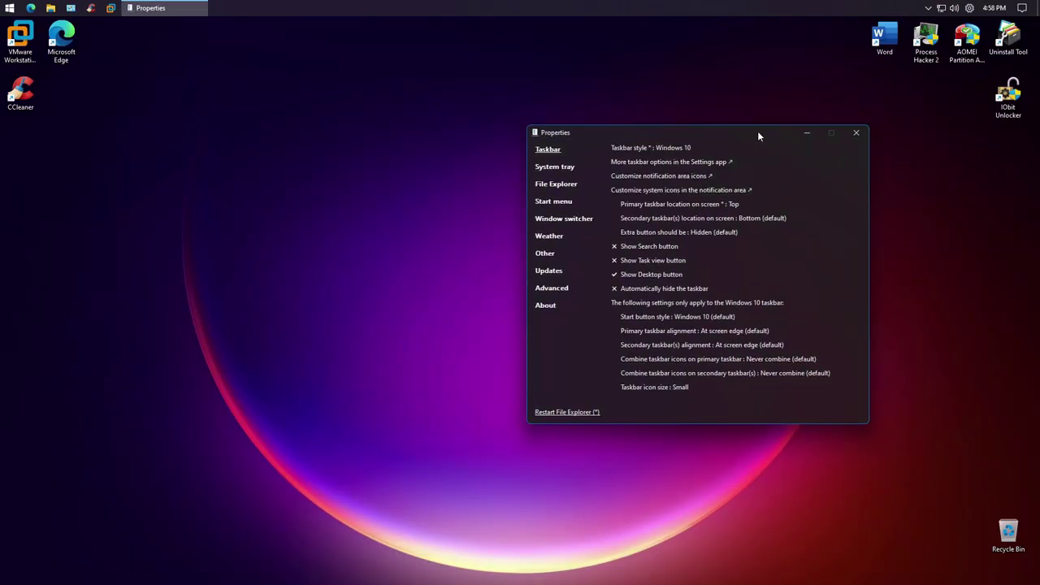
left_click_drag(765, 132, 616, 139)
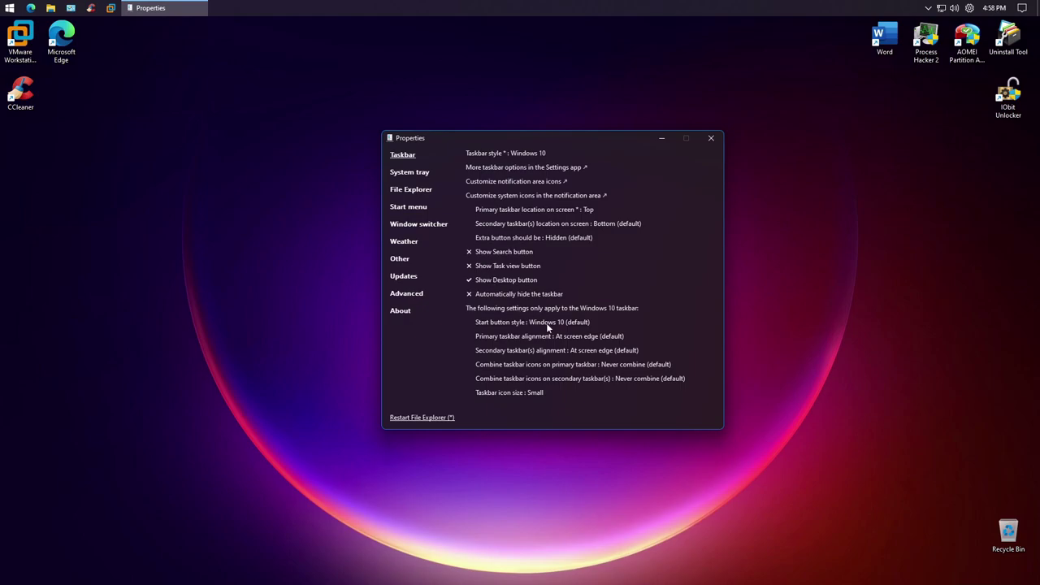
- Enable "Hide Control Center button" in the system tray properties, and apply it by restarting Windows Explorer through Task Manager
left_click(421, 175)
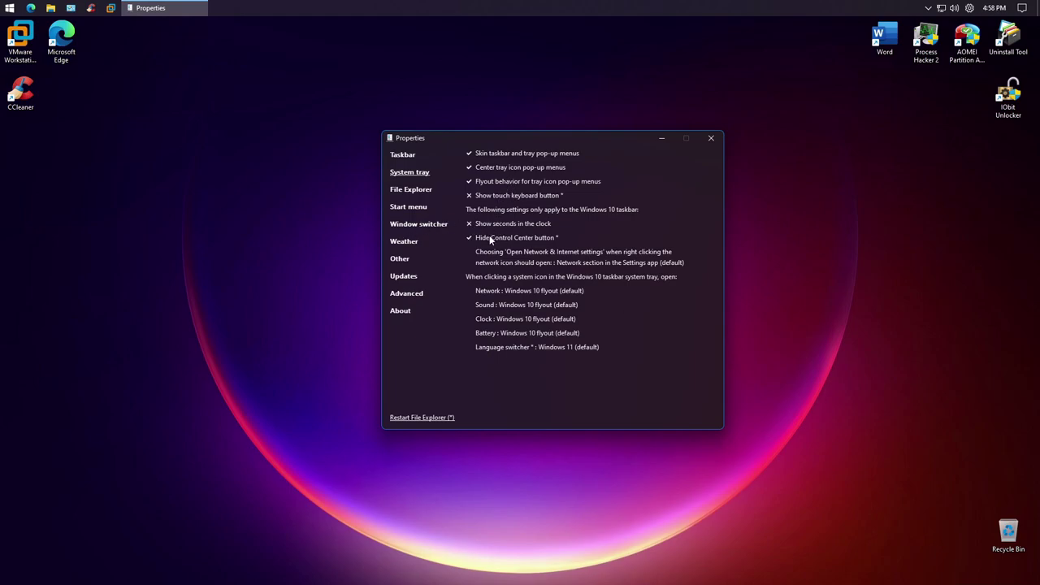
key("ctrl+shift+Escape")
scroll(456, 260, "down", 5)
scroll(456, 268, "down", 10)
left_click(442, 390)
left_click(736, 488)
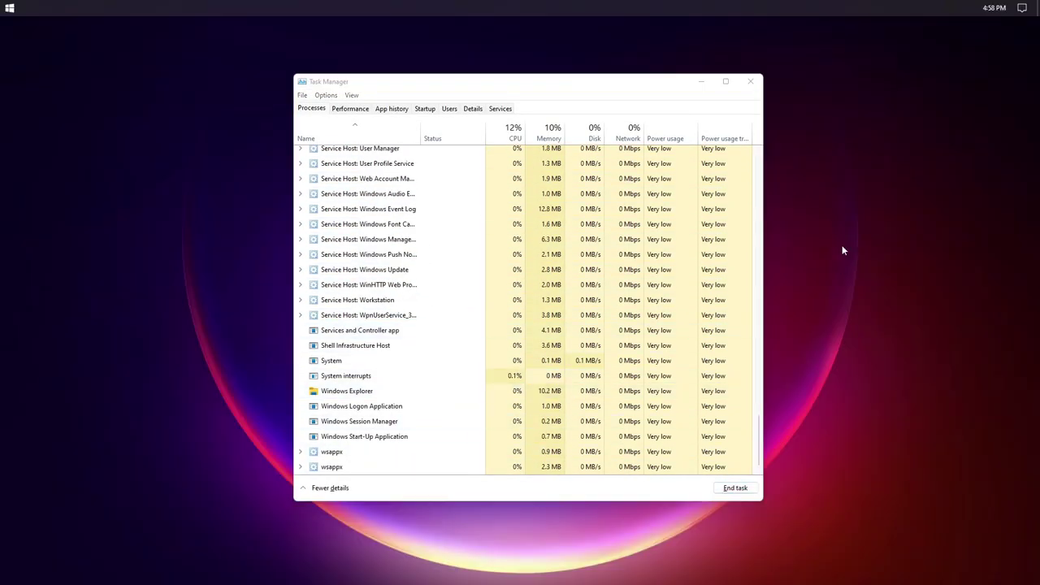
left_click(750, 81)
- Check the taskbar's clock calendar and sound flyouts, and open the context menu of the empty taskbar area
left_click(994, 8)
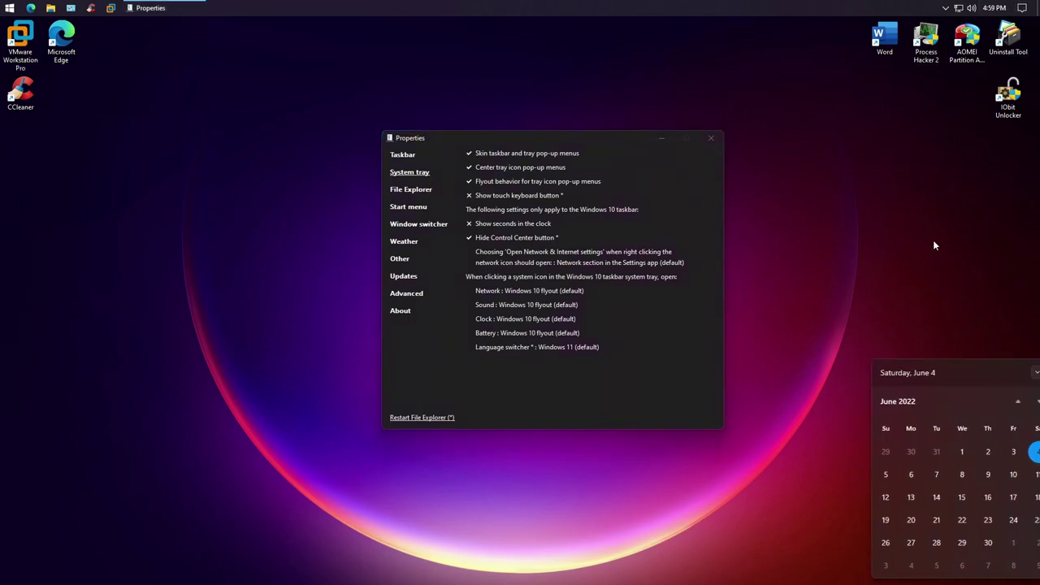
left_click(995, 8)
left_click(994, 8)
left_click(864, 66)
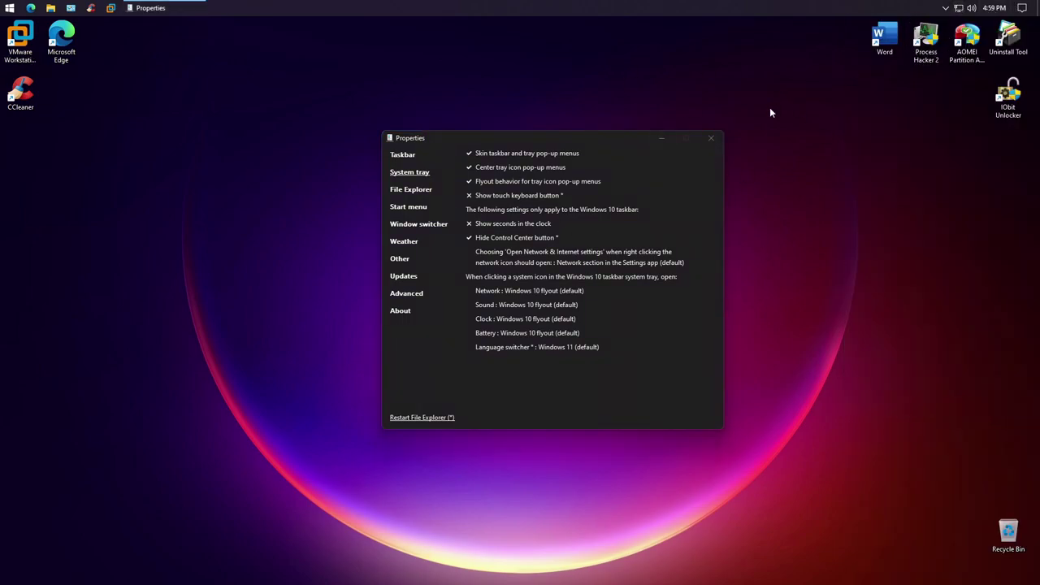
left_click(974, 9)
left_click(947, 53)
left_click(733, 148)
left_click(590, 155)
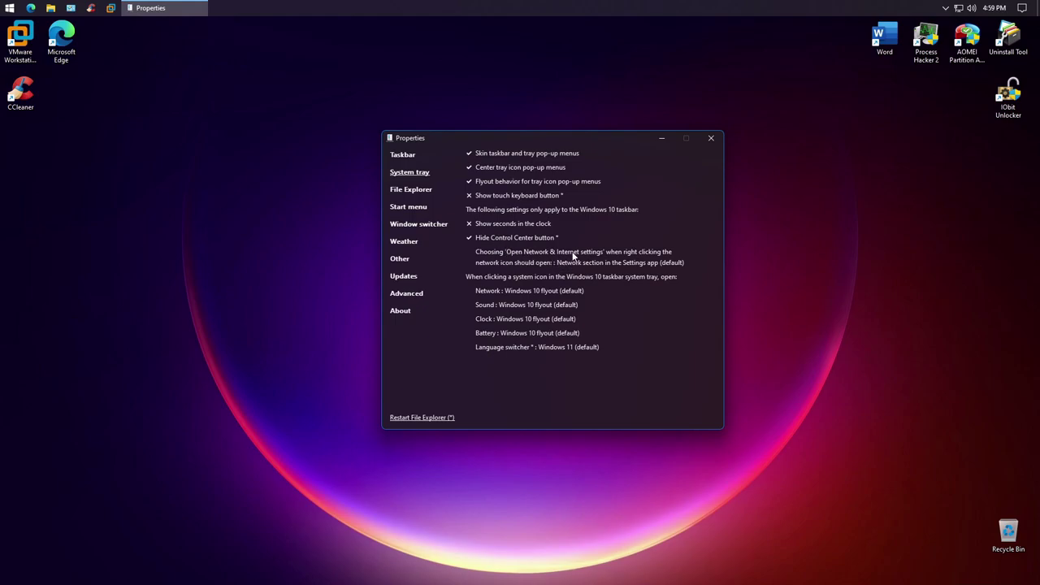
right_click(468, 6)
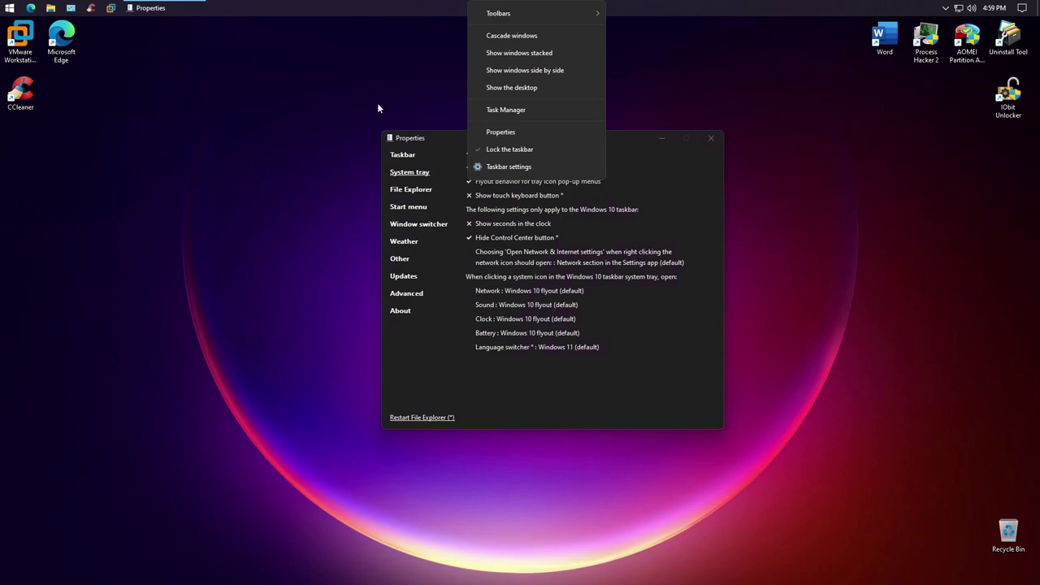
- Test opening Task Manager from the taskbar's context menu and close it again
left_click(481, 111)
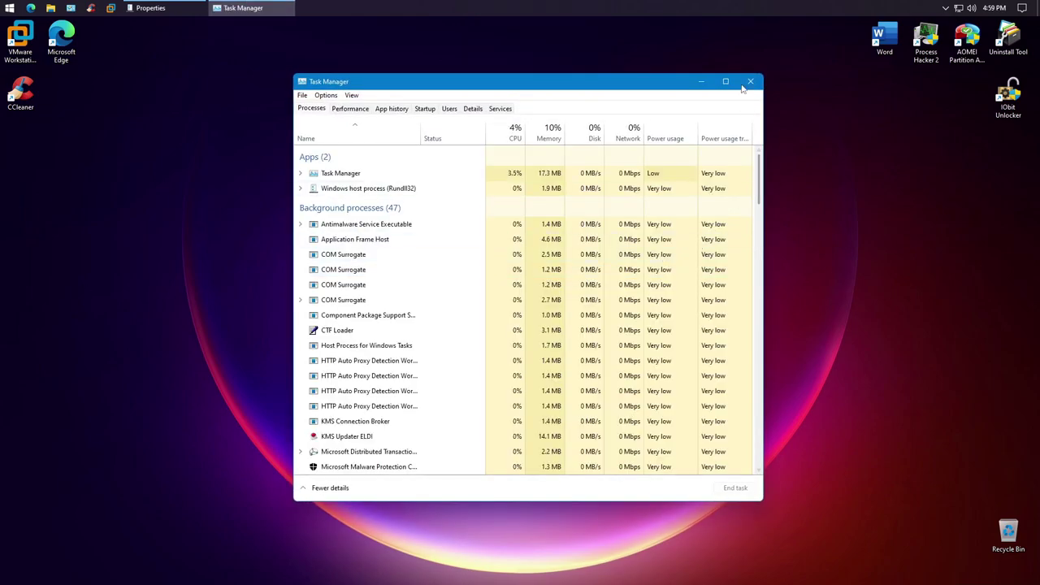
left_click(749, 81)
- Open Properties from the taskbar's context menu and set the system tray's language switcher to Windows 10
right_click(556, 7)
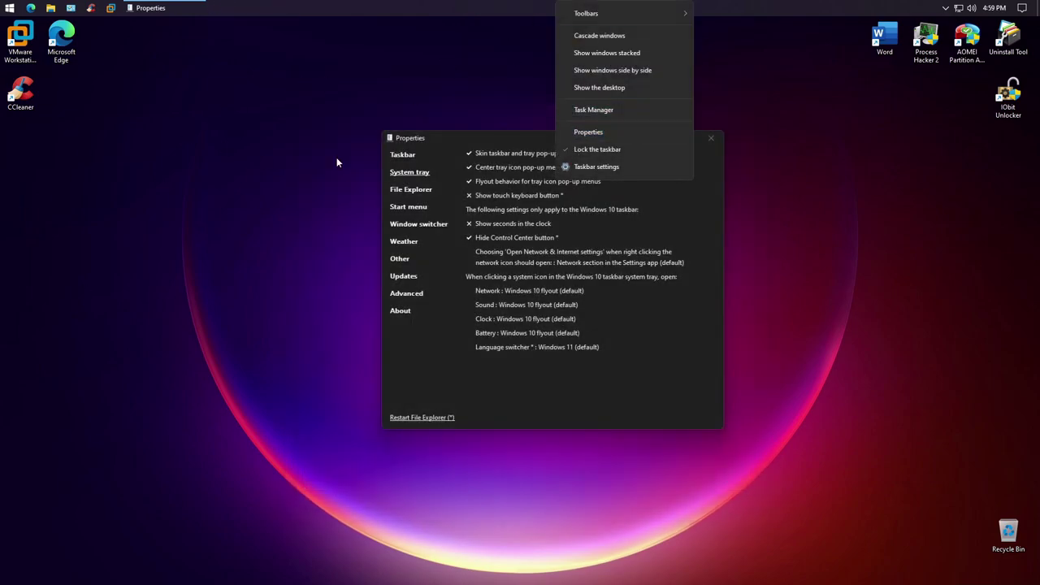
left_click(473, 134)
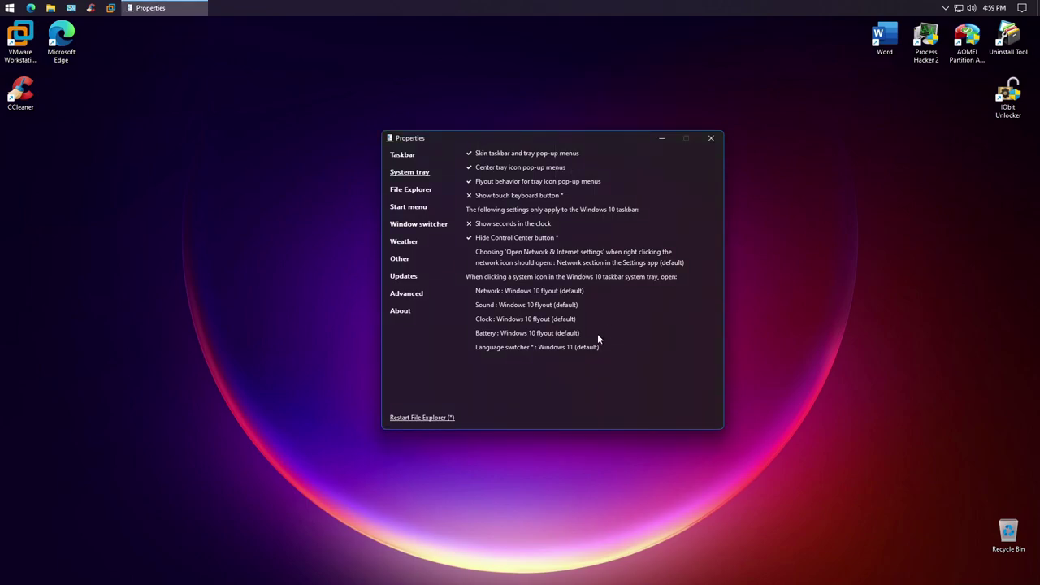
left_click(571, 347)
left_click(573, 384)
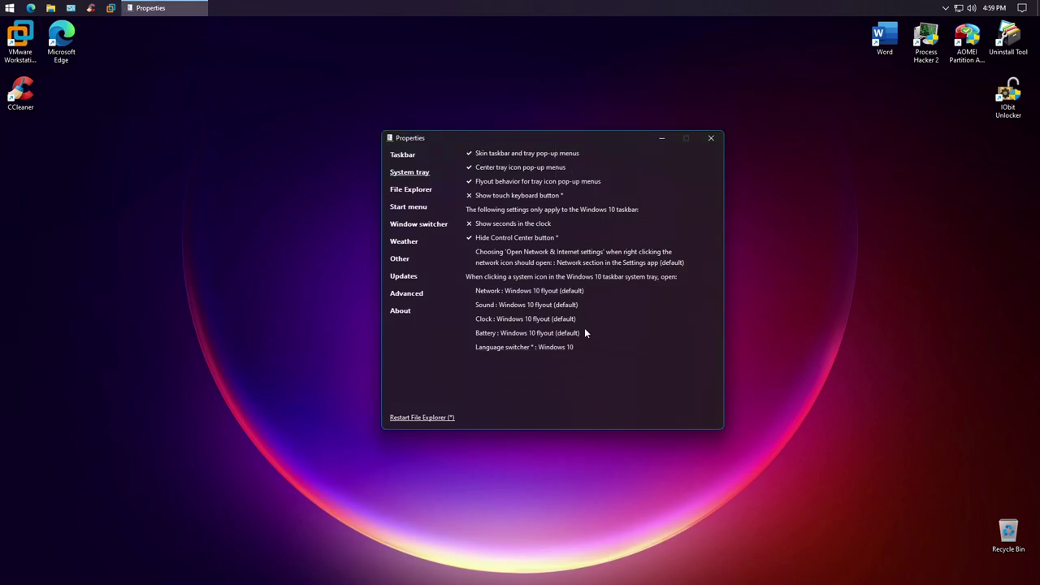
- Review the Start menu, Window switcher and Other settings in the Properties window
left_click(409, 209)
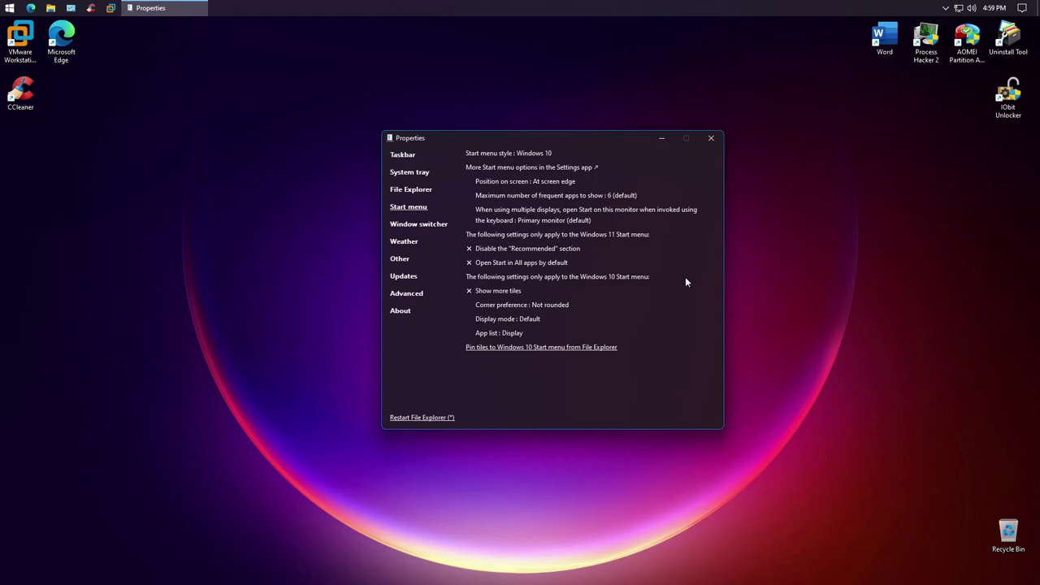
left_click(437, 227)
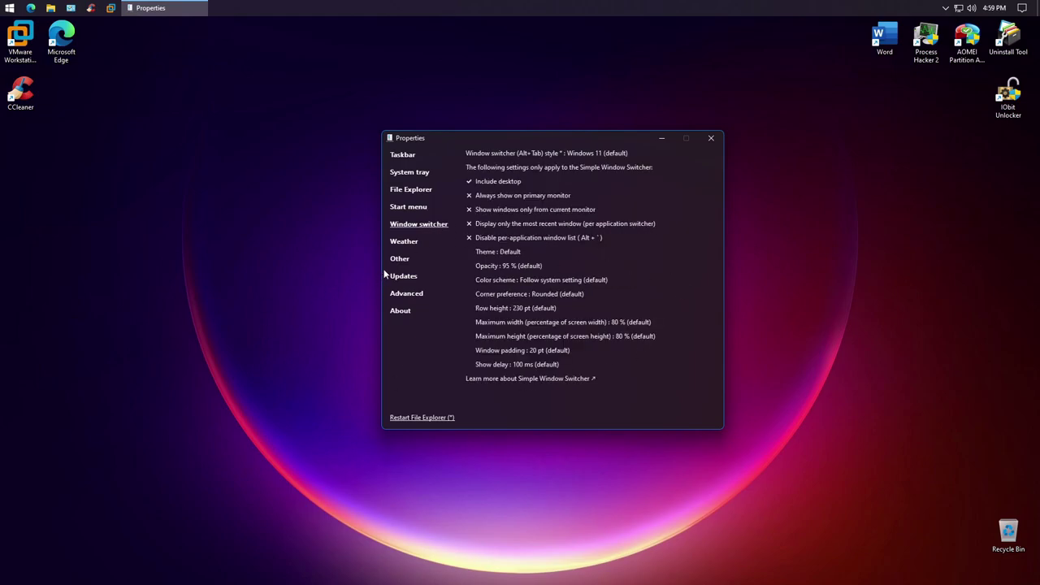
left_click(398, 258)
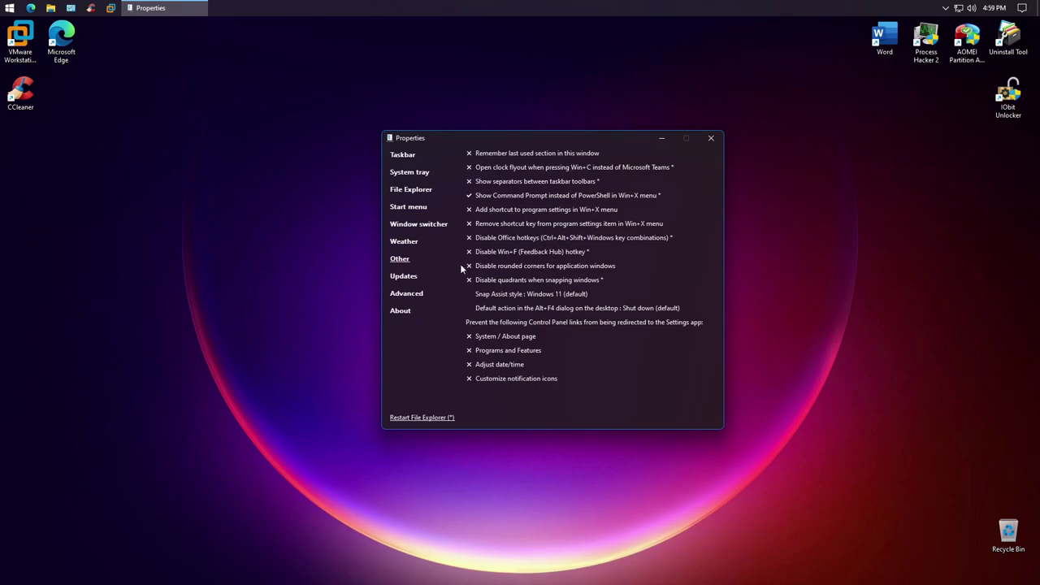
- Set File Explorer's control interface to Windows 10 Ribbon, and check the ribbon in a new File Explorer window
left_click(414, 190)
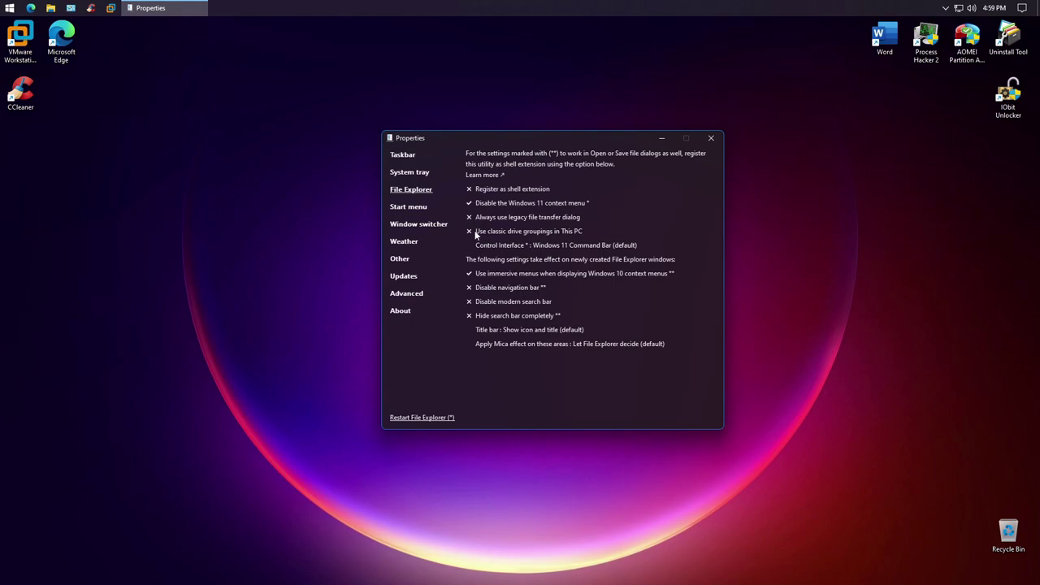
left_click(546, 244)
left_click(524, 269)
left_click(54, 9)
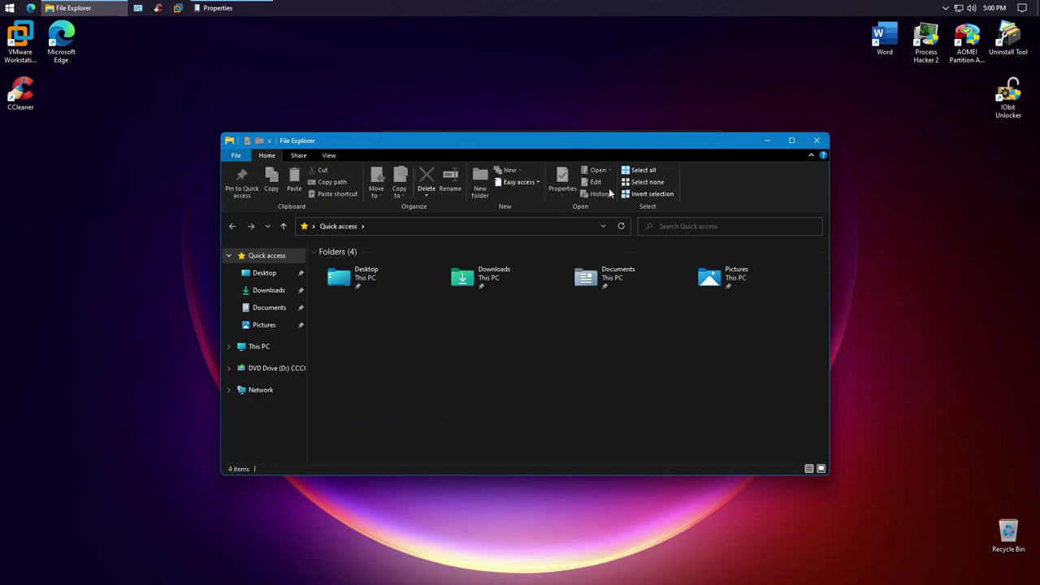
left_click(817, 139)
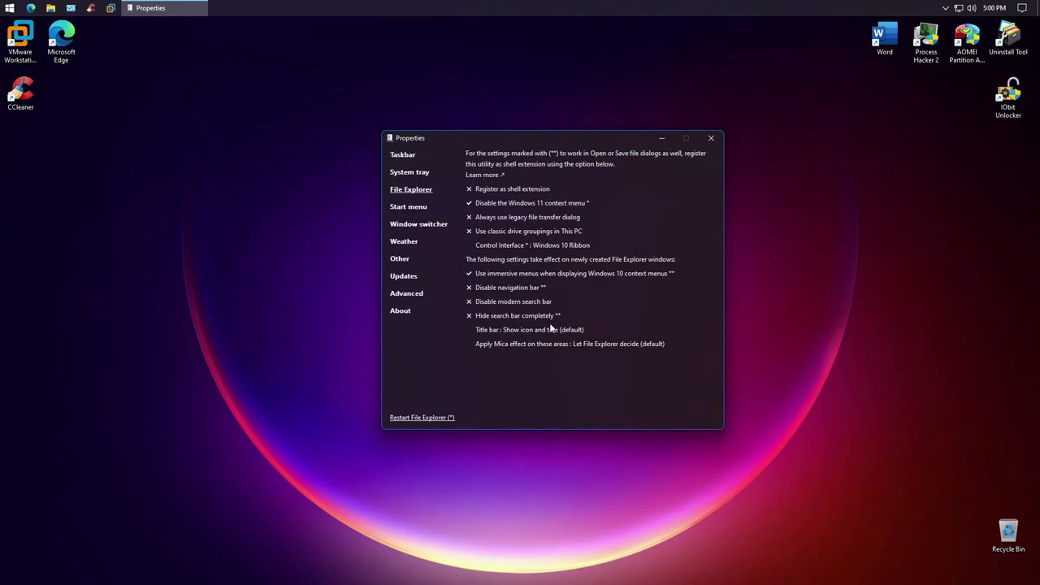
- Review the Weather and Advanced settings, and close the Properties window
left_click(404, 241)
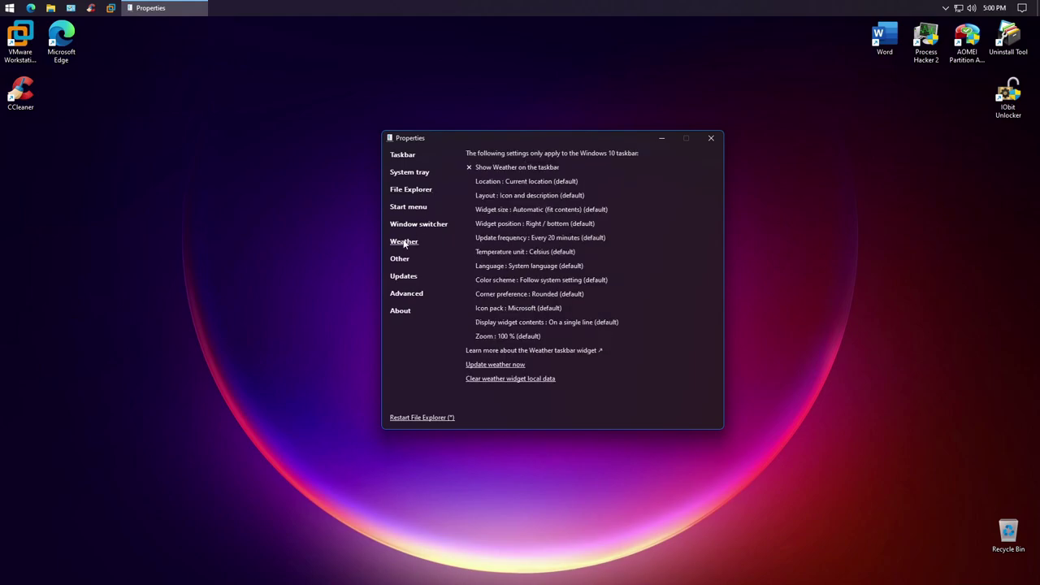
left_click(407, 294)
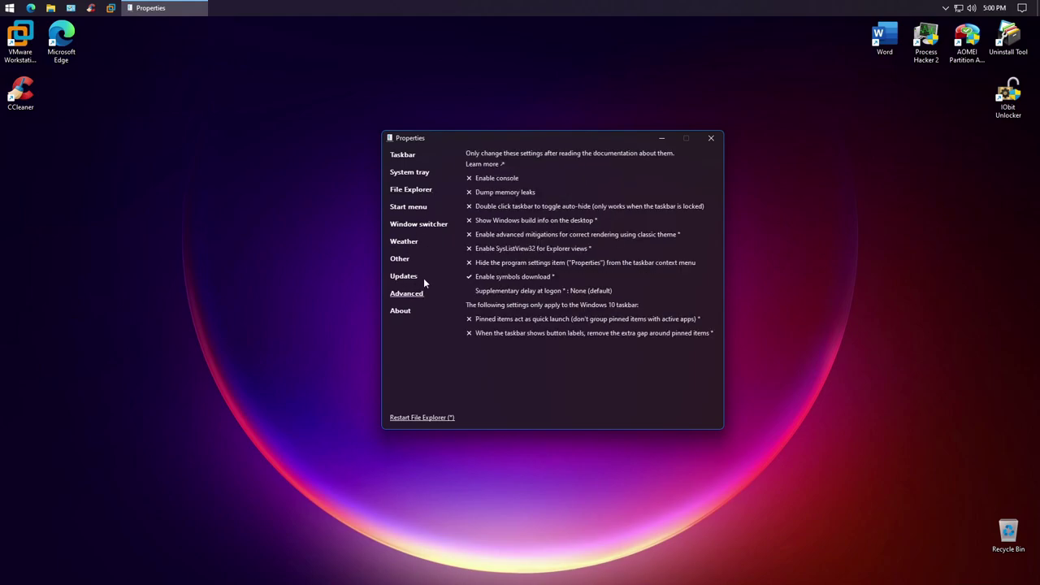
left_click(718, 140)
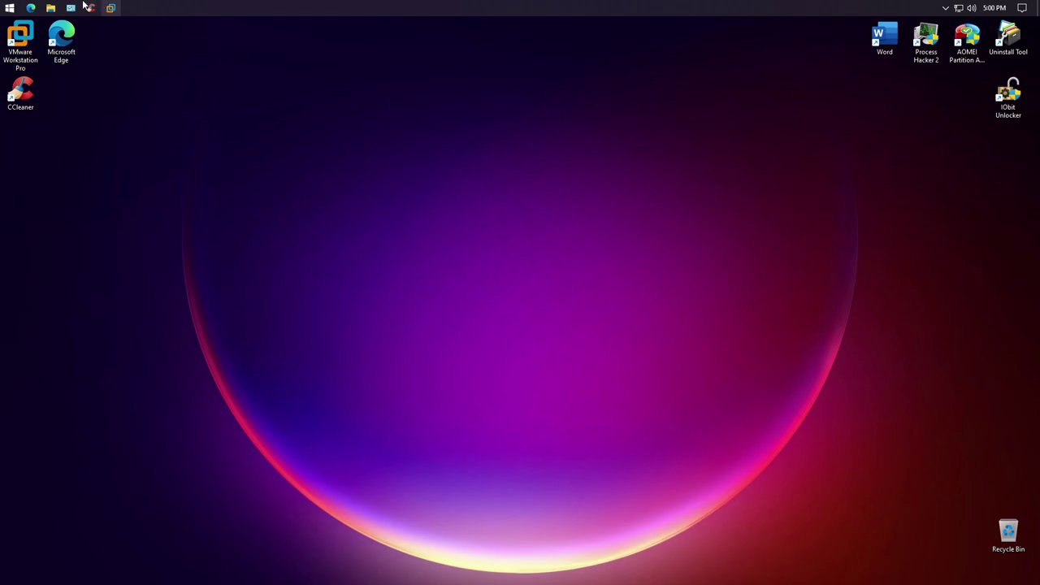
- Search for winver and run it, moving the About Windows dialog aside to check the Windows version
key("super")
type("wi")
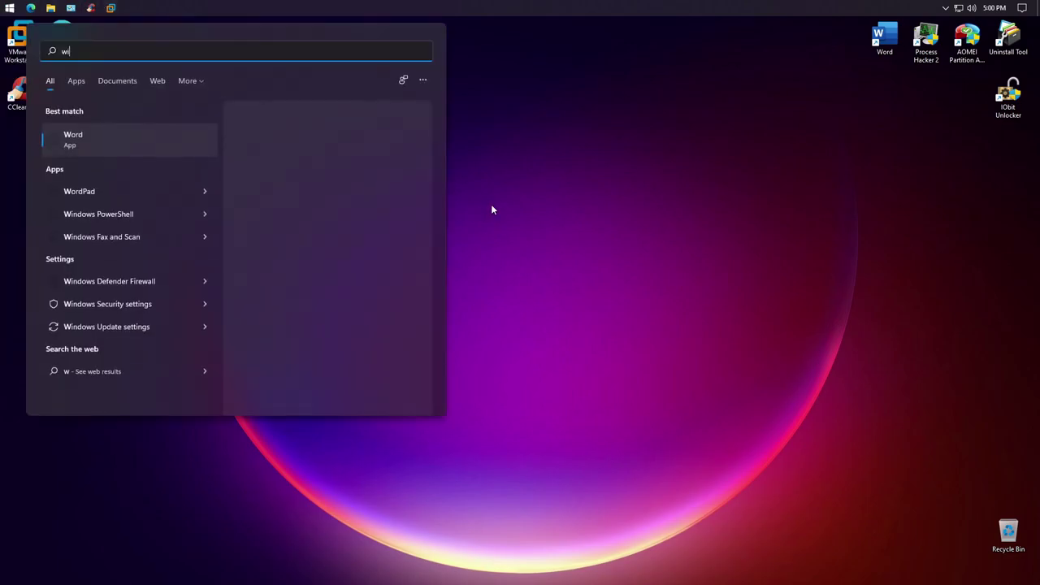
type("nver")
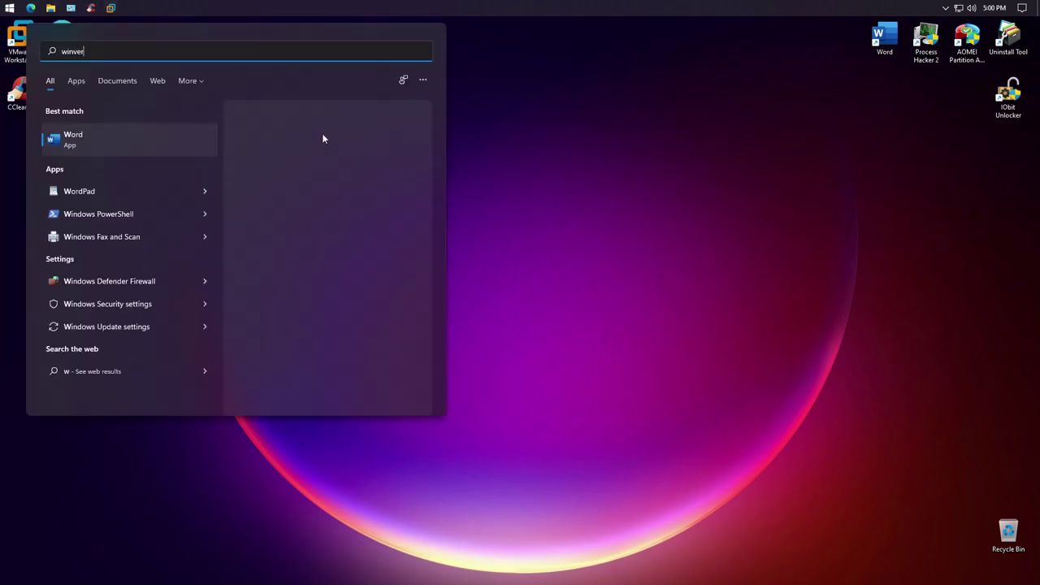
left_click(270, 214)
left_click_drag(113, 31, 852, 245)
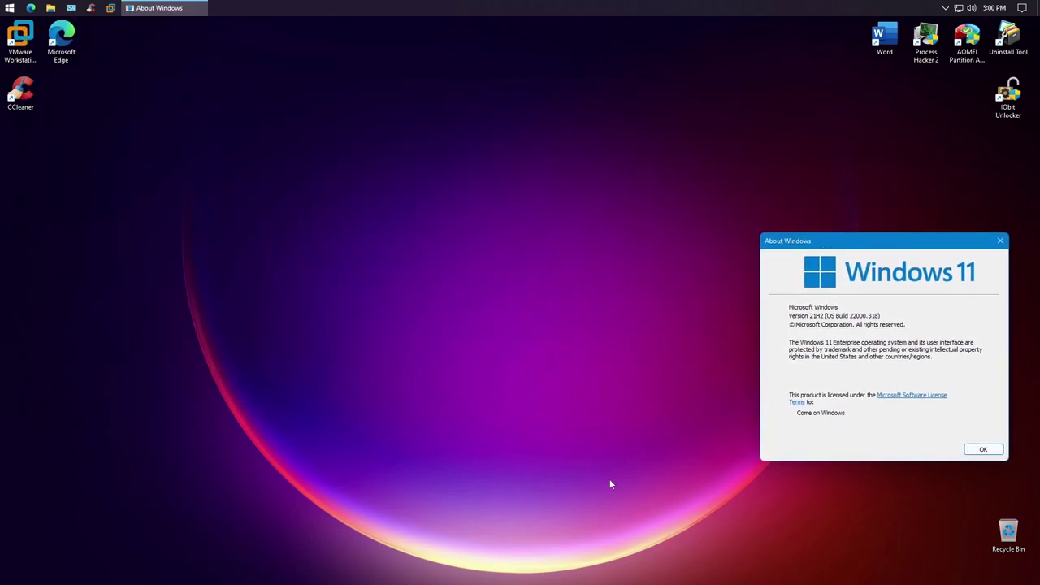